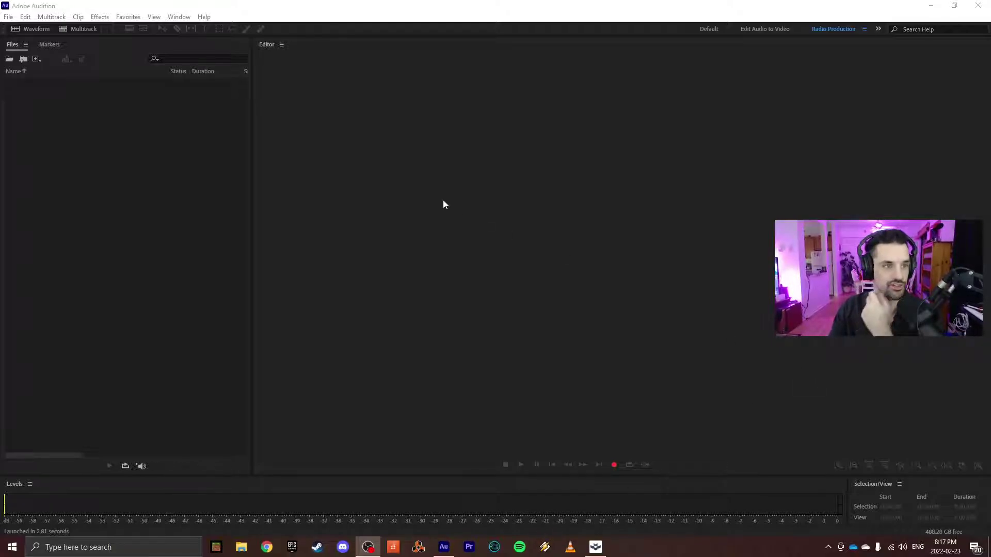
Step: Create a multitrack session named Untitled Session 1 with the default 48000 Hz stereo settings
click(77, 28)
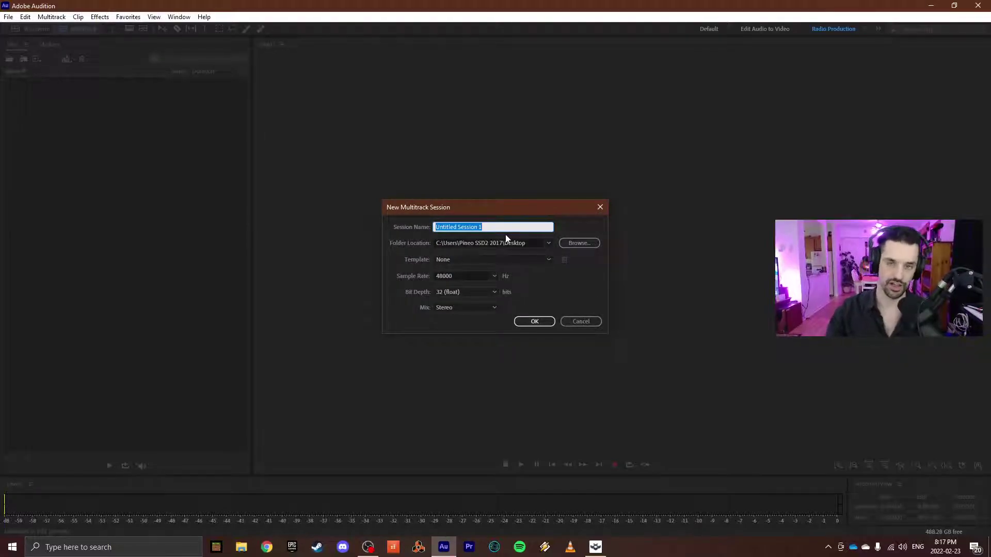
click(533, 322)
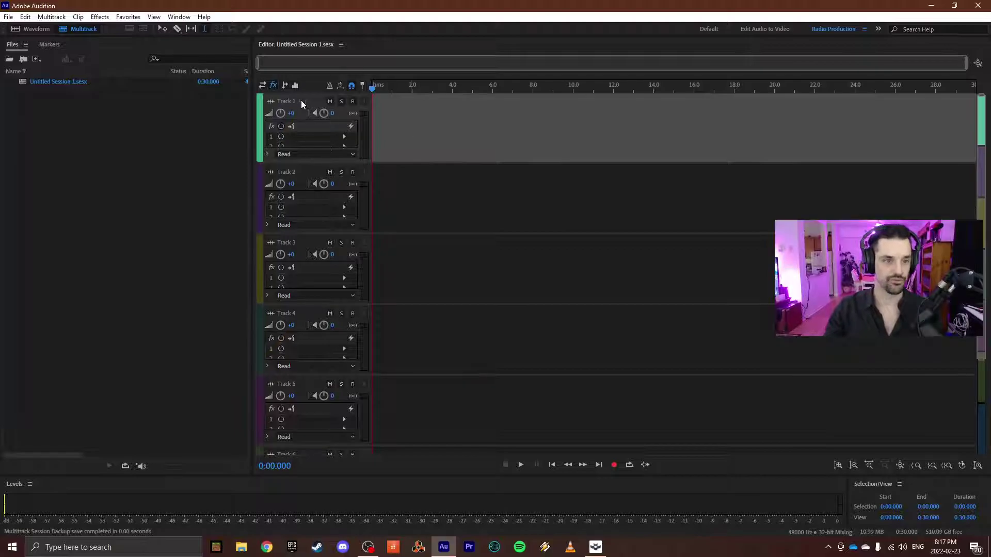
Step: Show the tracks' effects racks and open the effect list for Track 1's slot 16
scroll(982, 367, up, 5)
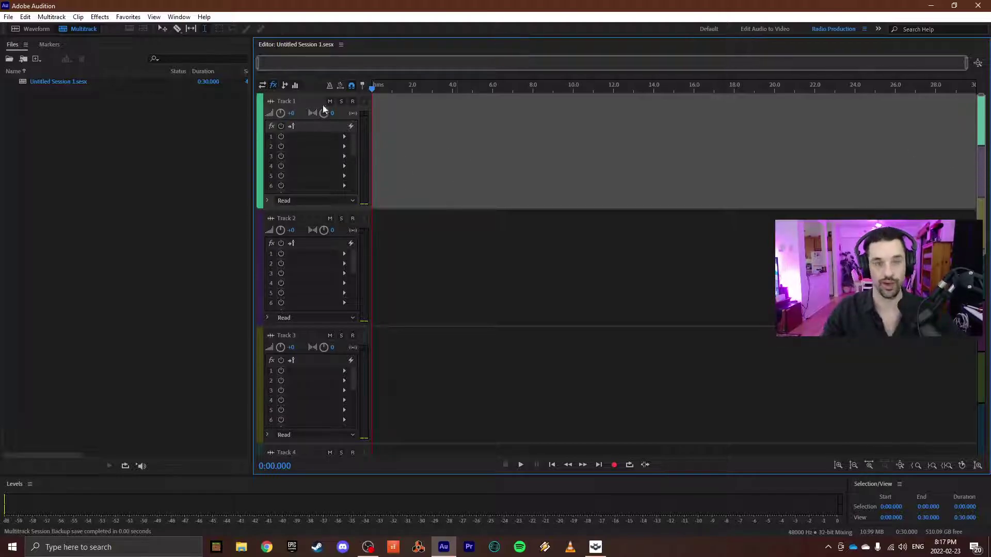
click(285, 86)
click(263, 86)
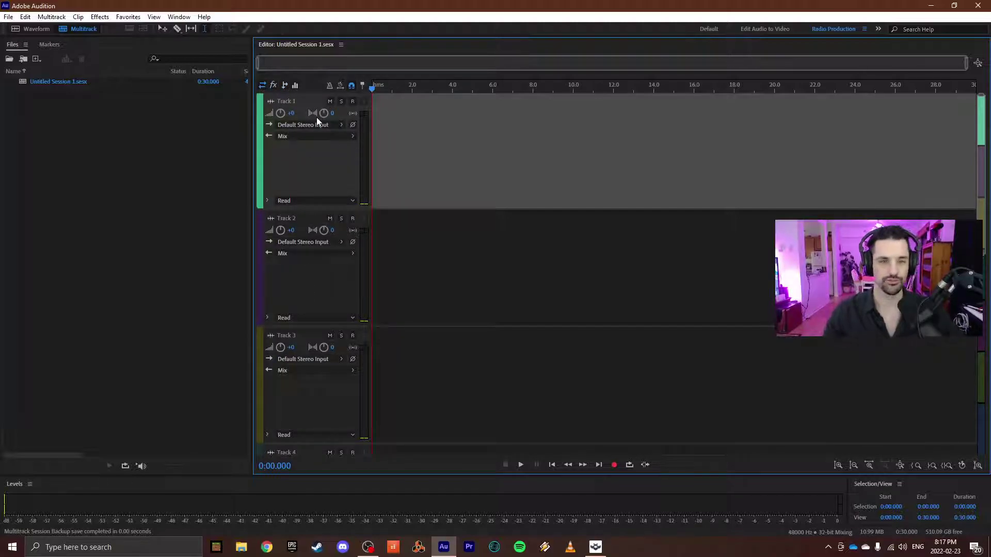
click(274, 85)
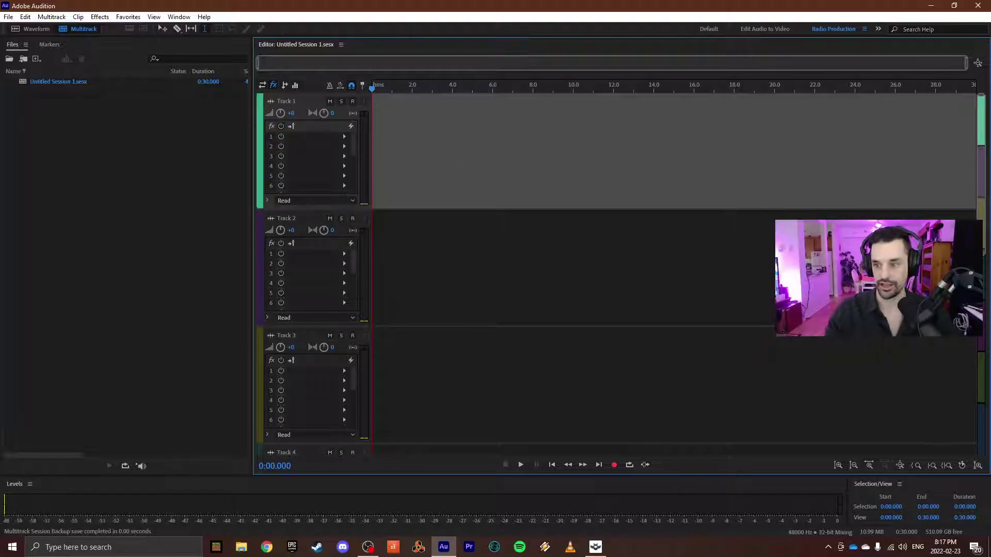
scroll(983, 261, up, 3)
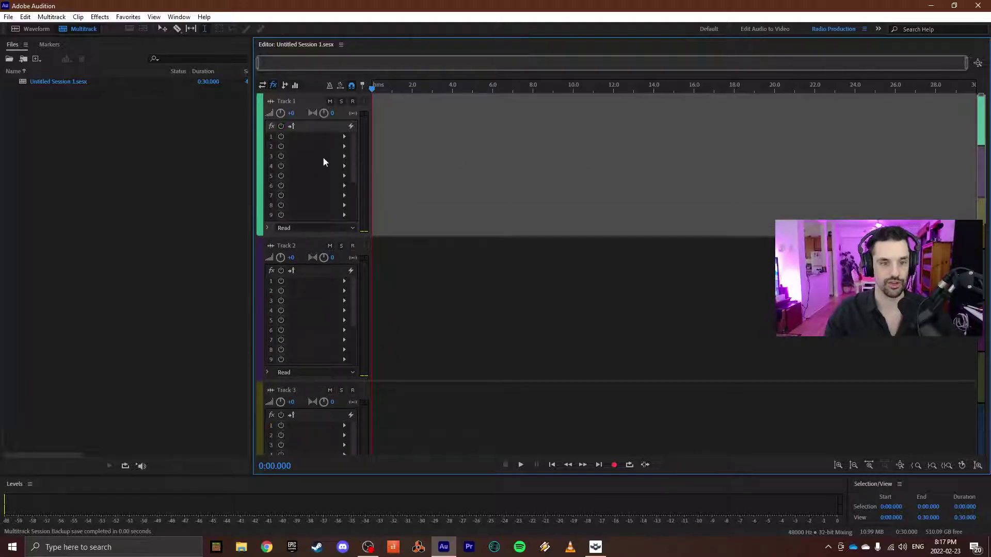
drag(353, 139, 357, 193)
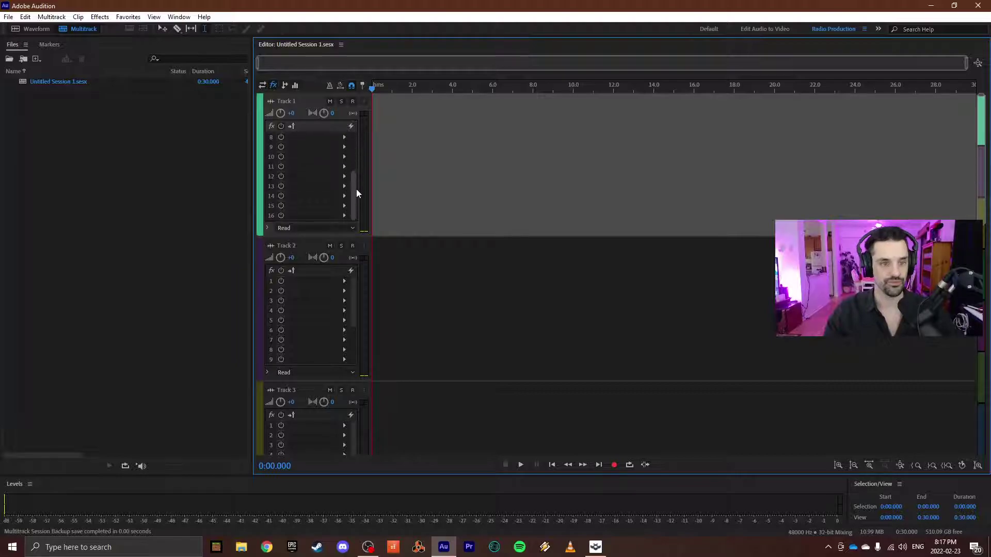
click(343, 215)
mouse_move(406, 255)
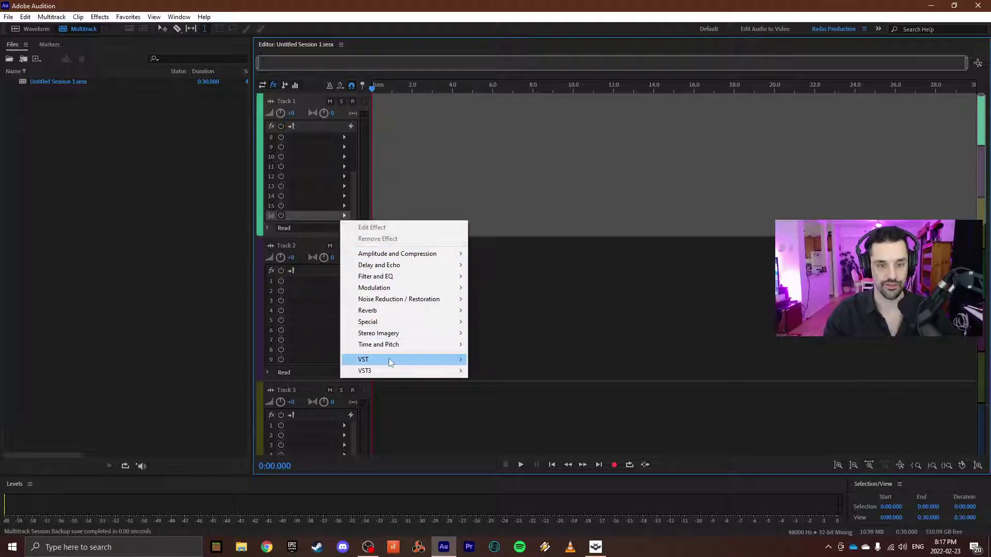
Step: Insert Reverb > Studio Reverb into Track 1's slot 16 and close its settings window
mouse_move(405, 316)
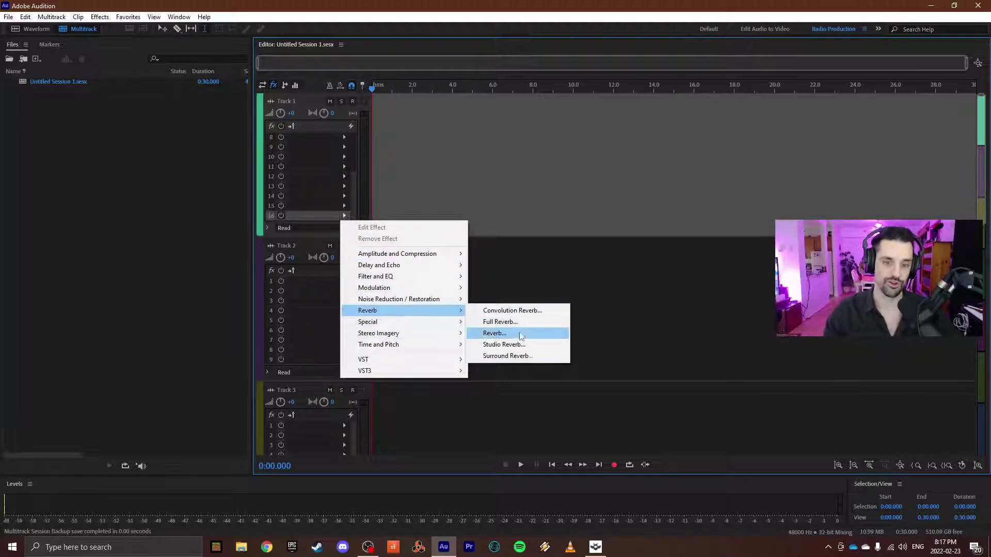
click(497, 345)
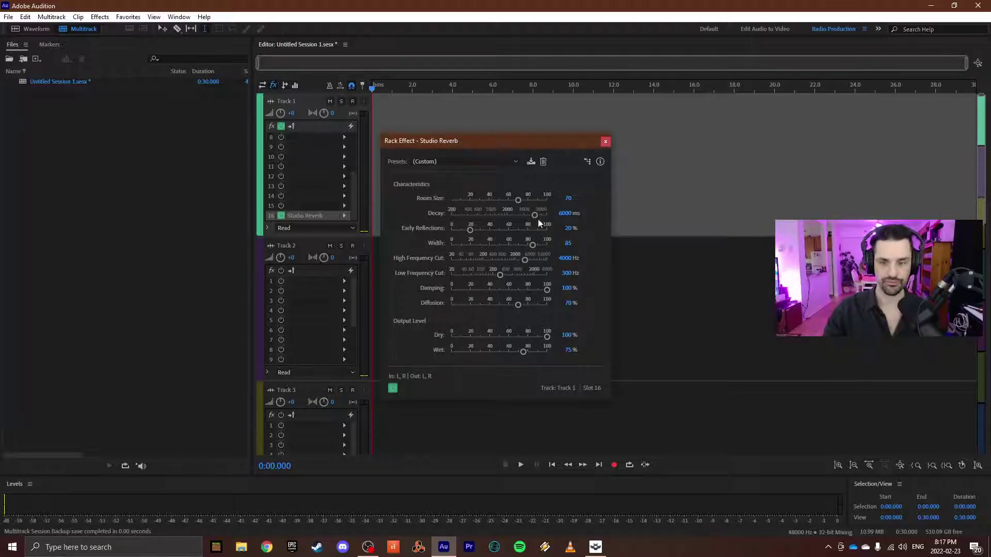
click(606, 142)
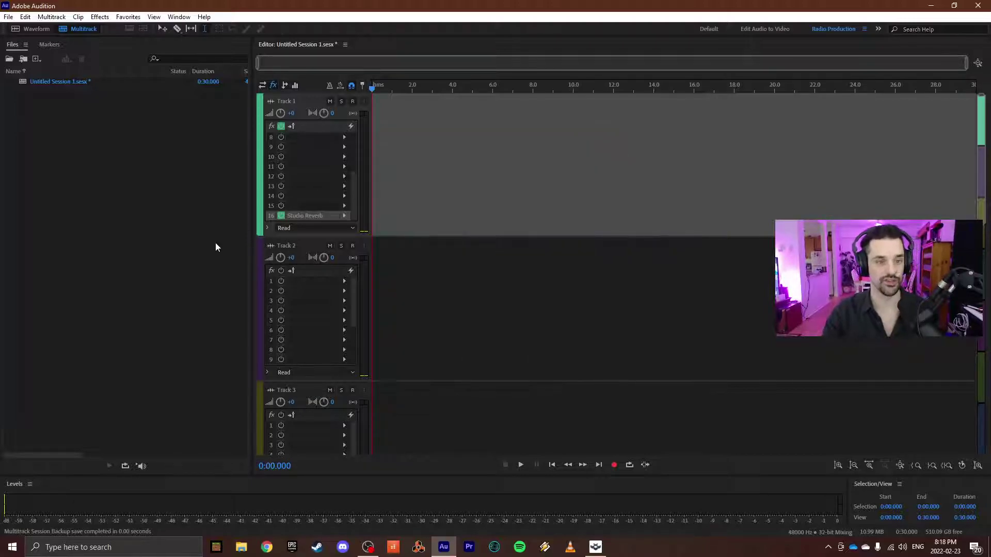
Step: Expand Track 1's automation lane and add the Studio Reverb Wet Output Level envelope
click(266, 227)
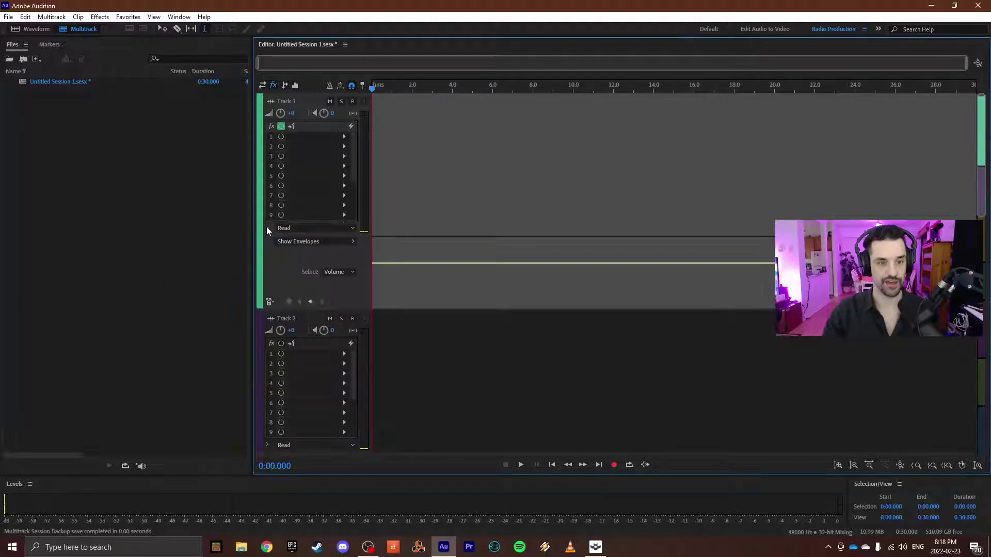
click(351, 243)
mouse_move(401, 343)
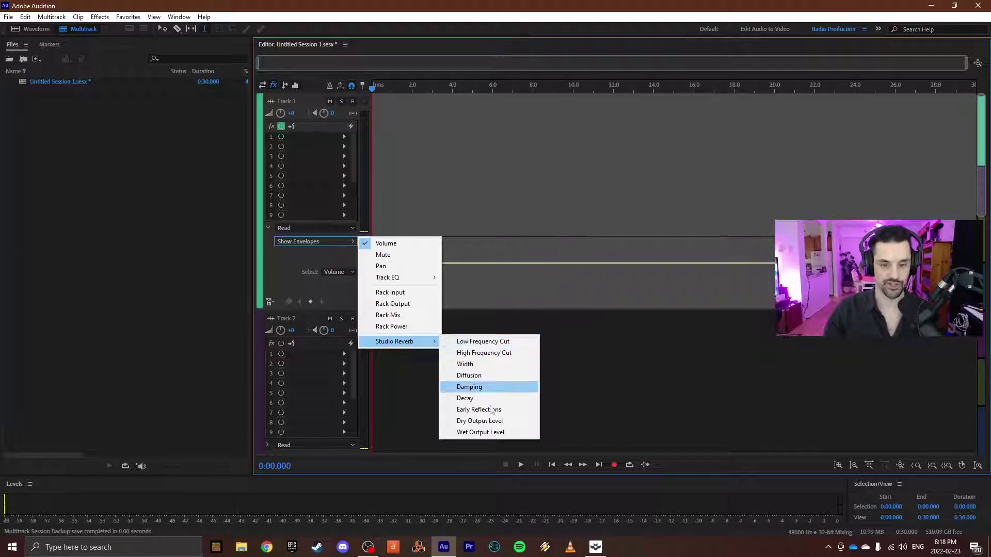
click(477, 433)
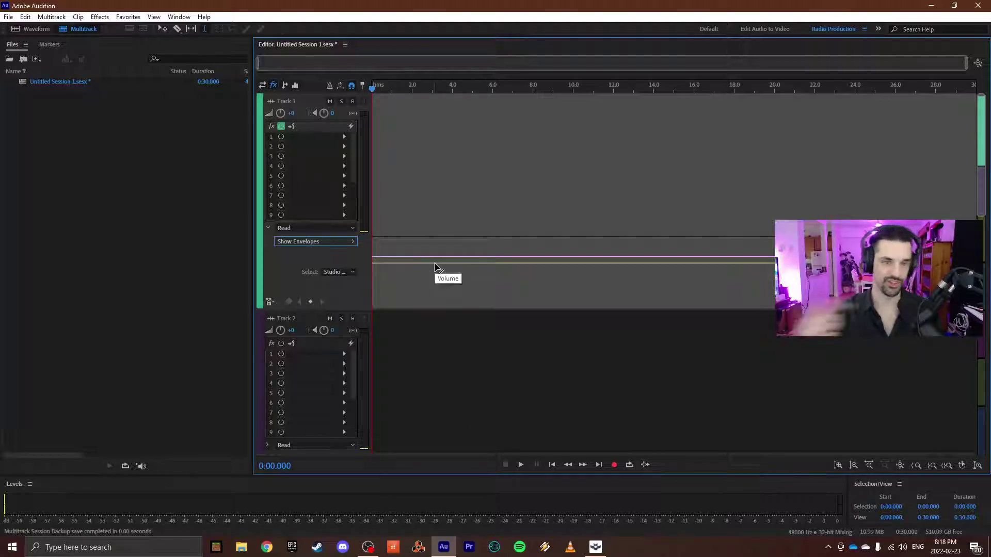
Step: Set Track 1's input to the first mono line input, arm it, and record an 11-second voice take
click(261, 85)
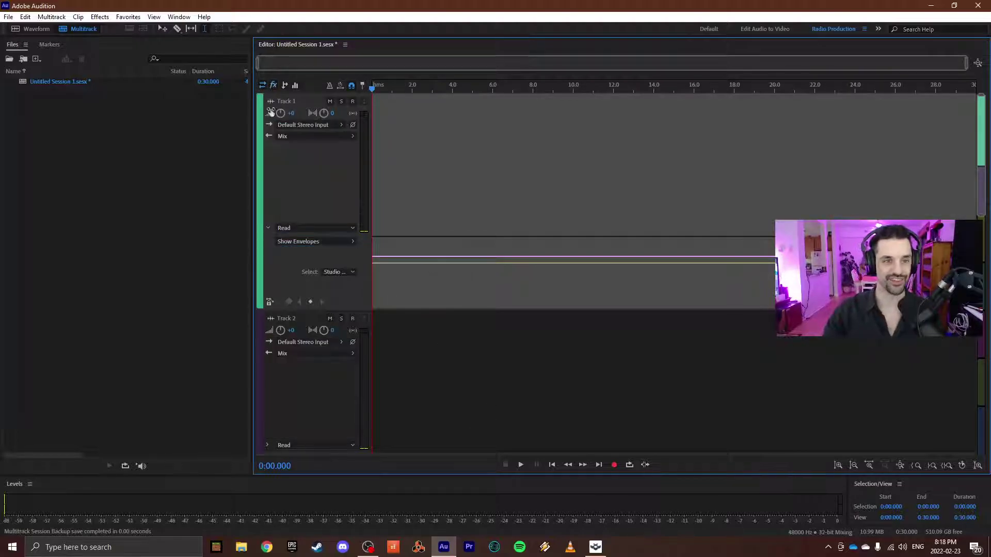
click(289, 125)
mouse_move(404, 143)
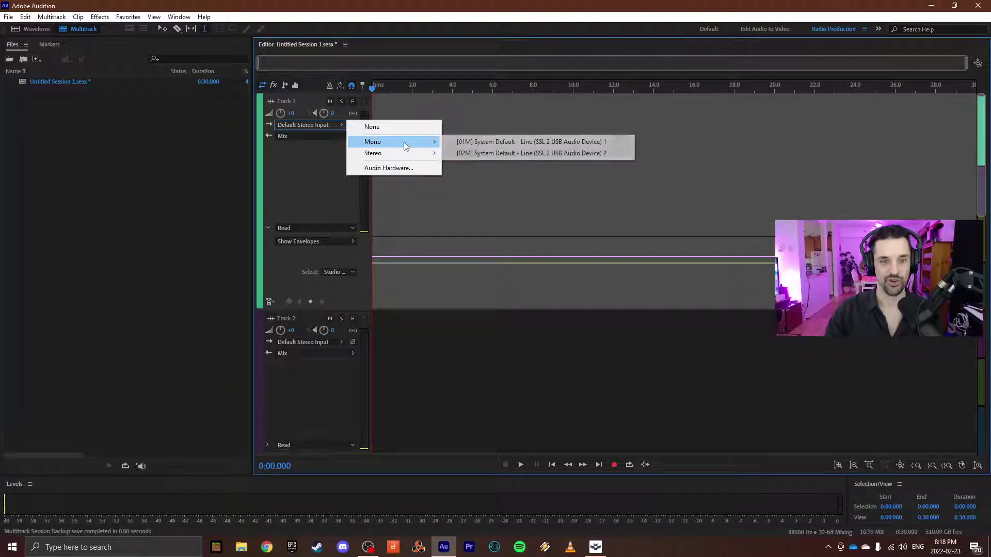
click(488, 144)
click(353, 103)
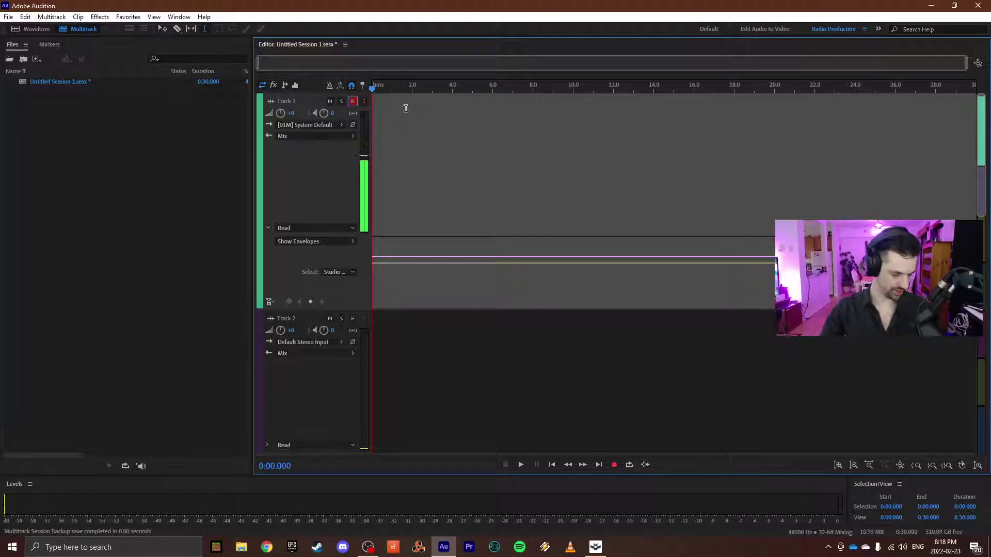
key(shift+space)
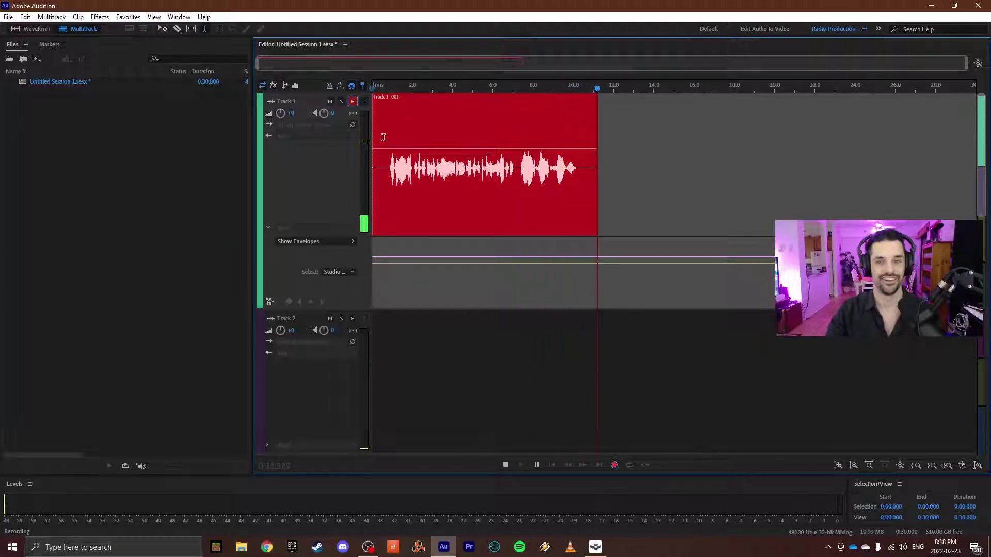
key(space)
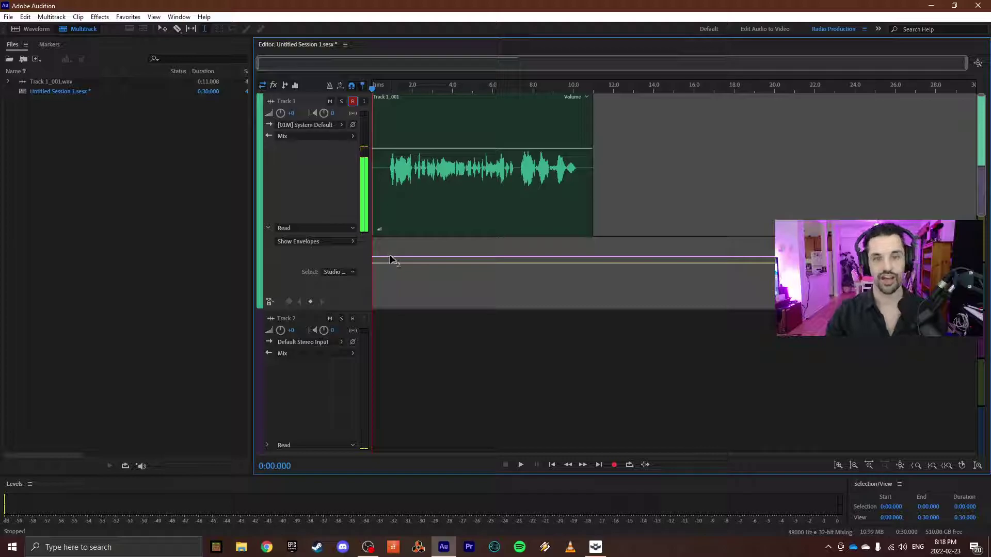
Step: Boost the voice clip to 9.0 dB and pull the Studio Reverb wet-level envelope down
mouse_move(379, 230)
mouse_down()
mouse_move(394, 230)
mouse_move(382, 231)
mouse_up()
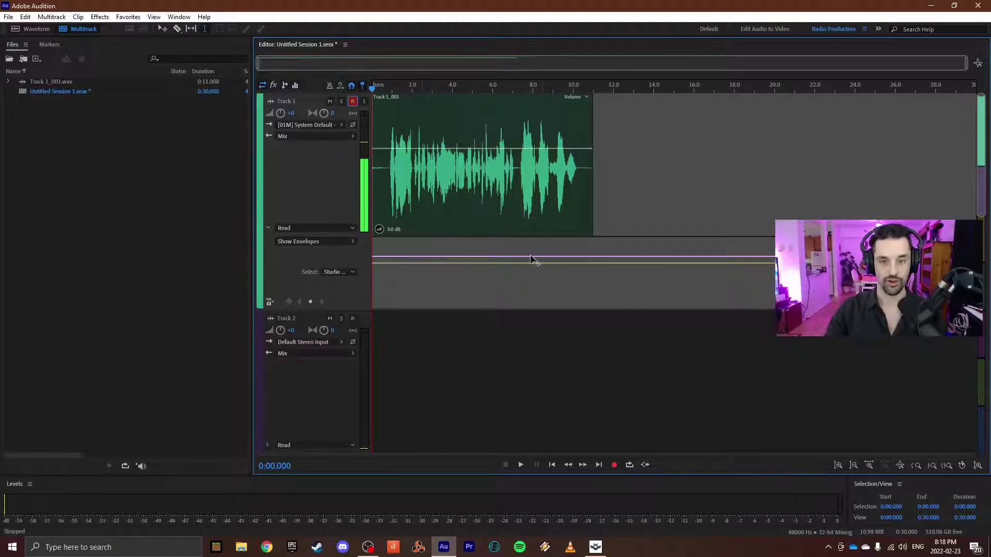
click(345, 271)
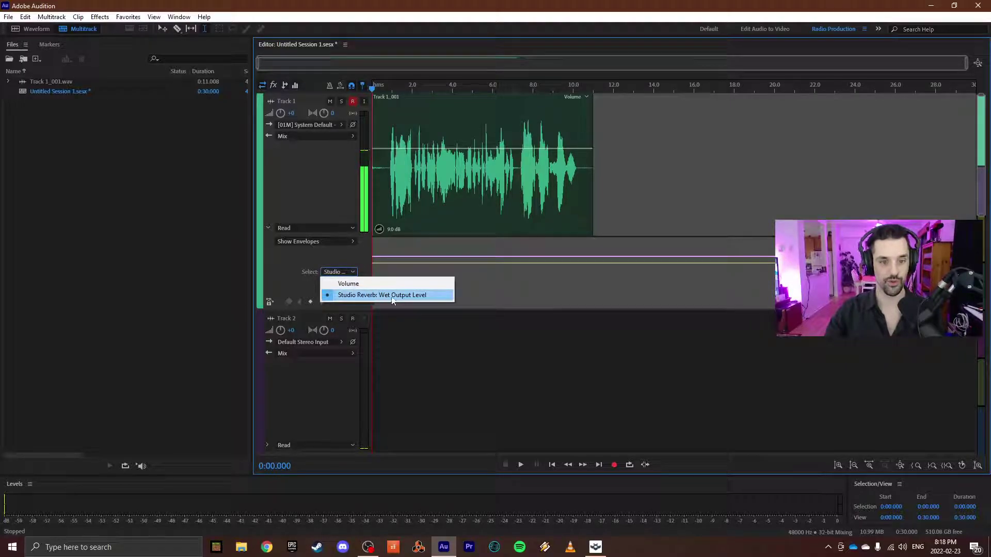
click(490, 258)
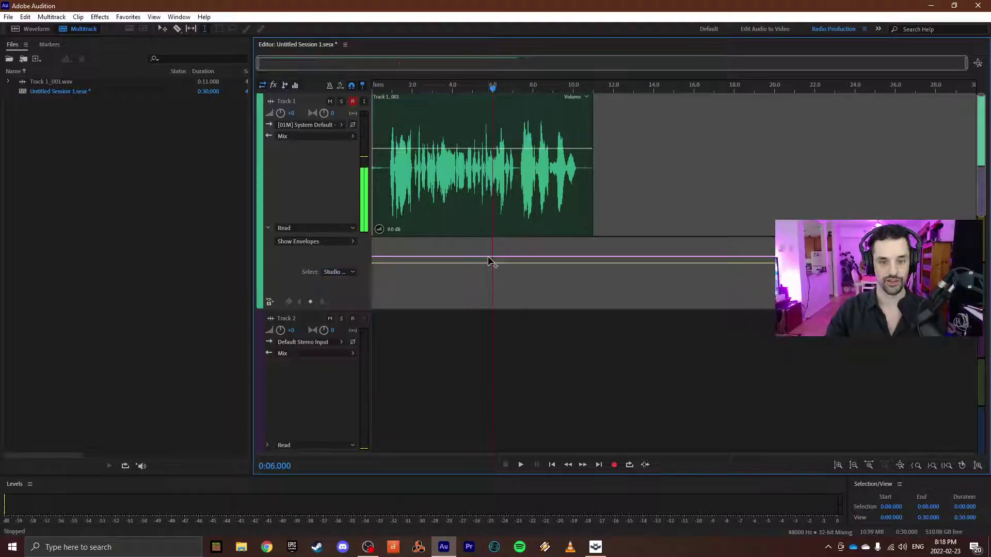
drag(488, 256, 486, 324)
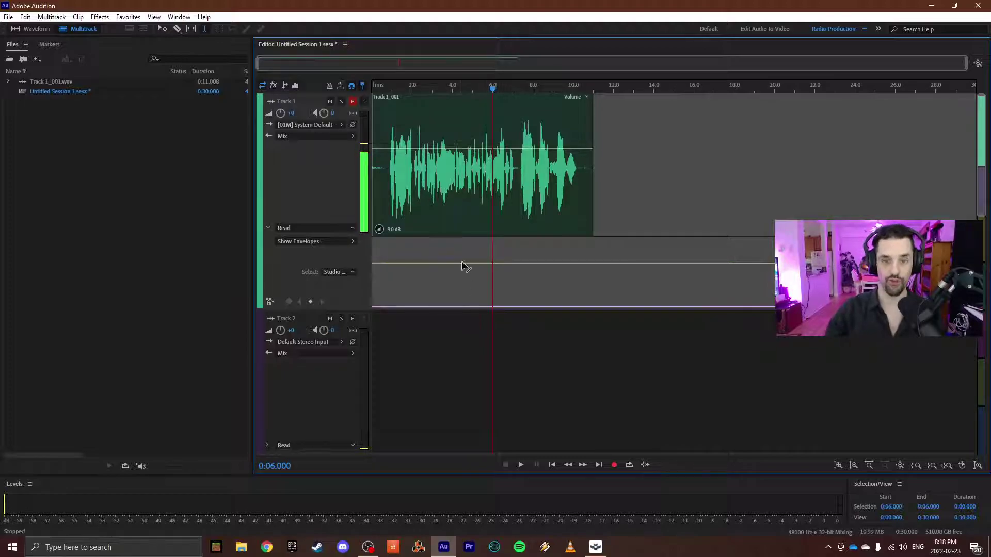
Step: Preview the clip from 7.3 s and lower the reverb envelope fully to 0 %
click(519, 166)
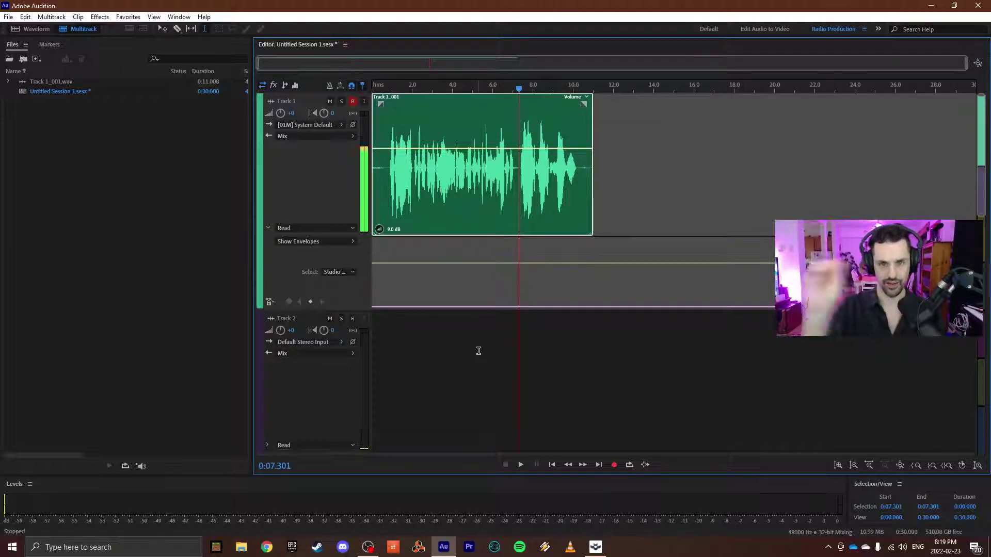
key(space)
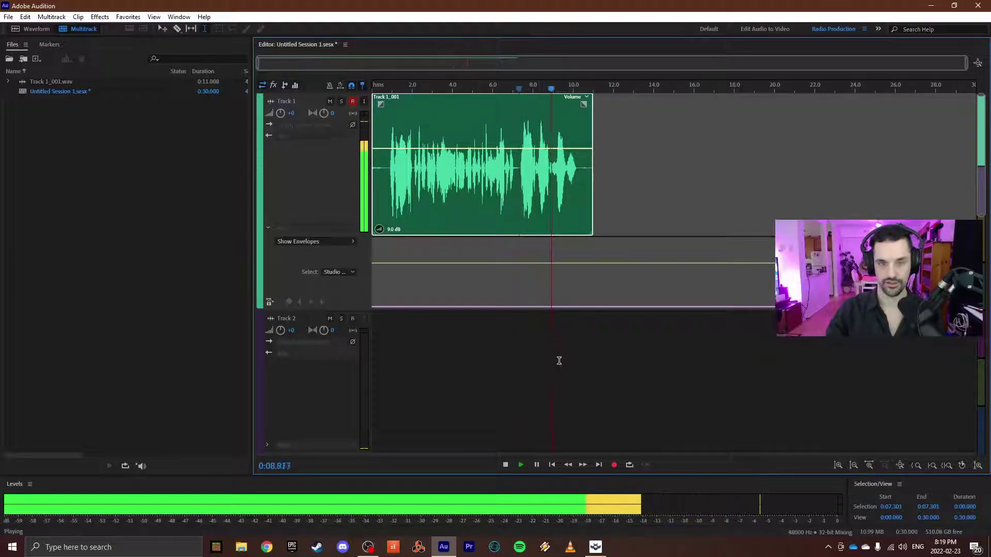
key(space)
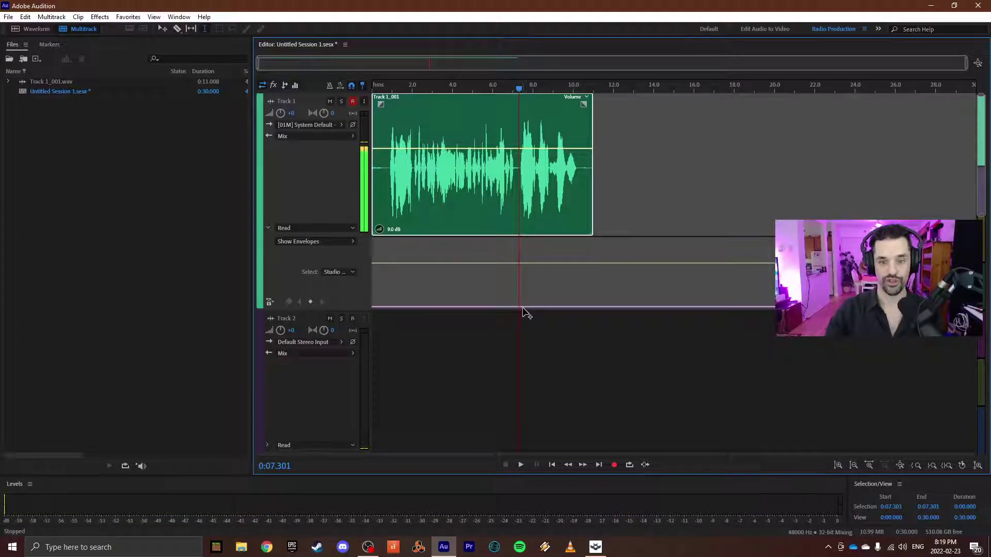
click(523, 310)
key(space)
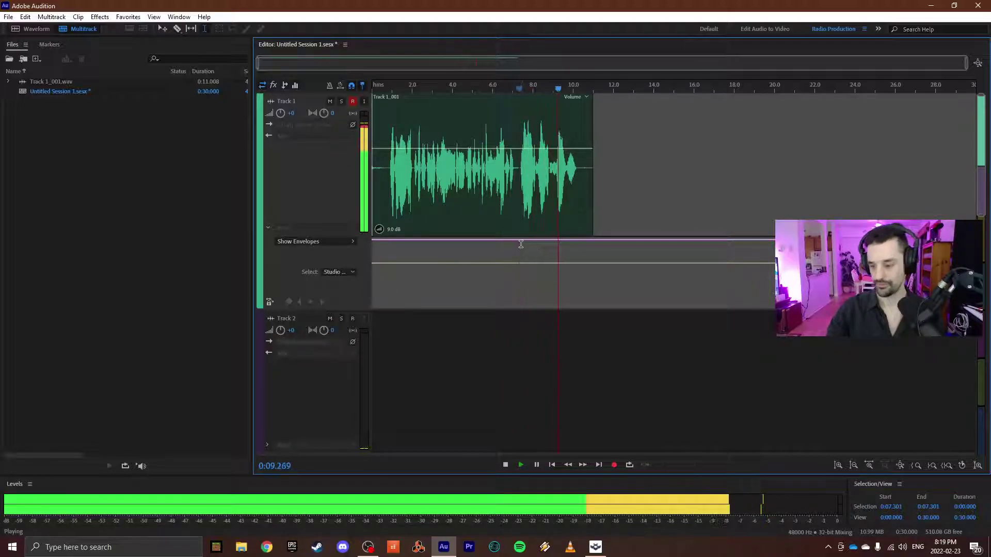
key(space)
drag(505, 239, 505, 337)
Step: Add a 0 % keyframe near 7.3 s and a 100 % keyframe after it, then preview from the start
click(517, 308)
drag(579, 308, 593, 240)
key(Home)
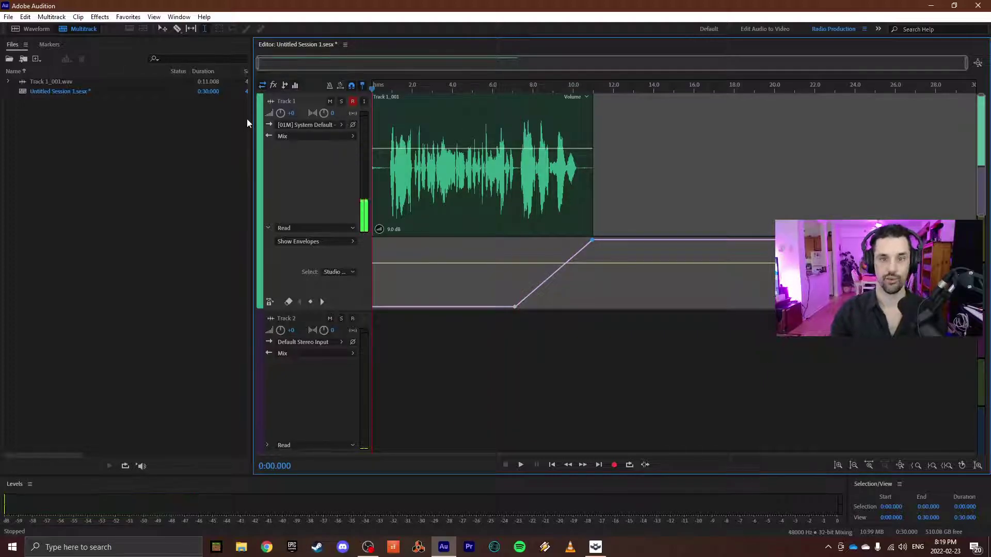
key(space)
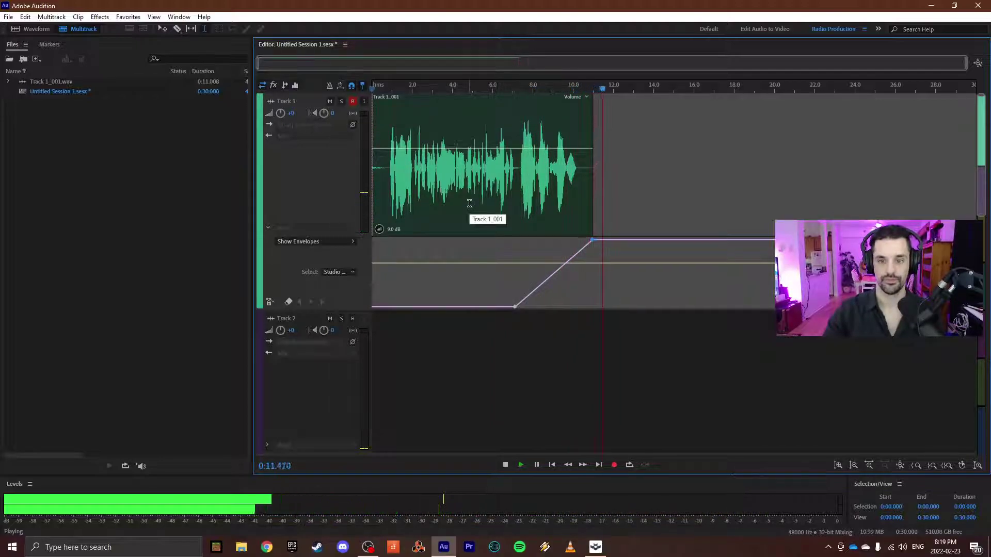
key(space)
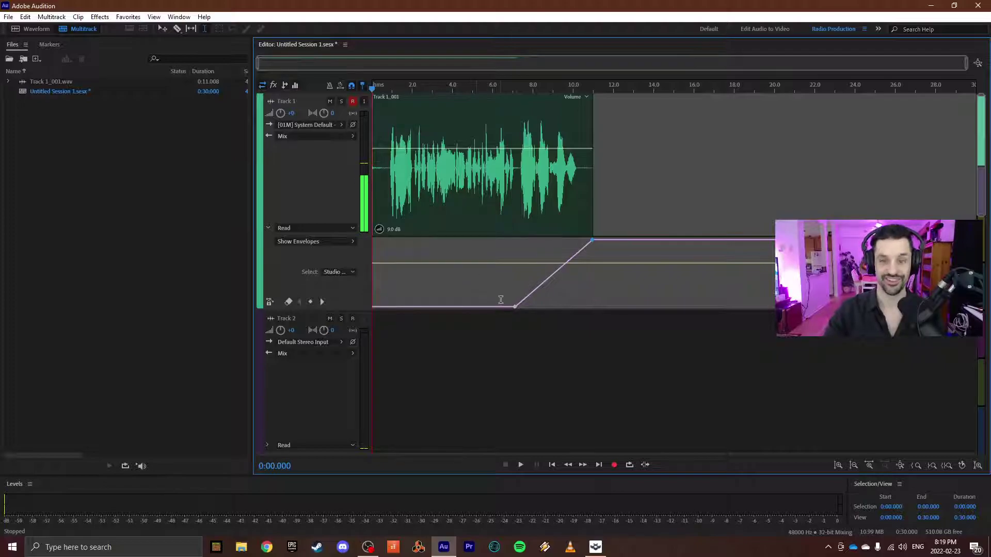
Step: Shift the ramp's start keyframe, lower its top keyframe to 65.3 %, and preview from 5.4 s
drag(517, 307, 535, 308)
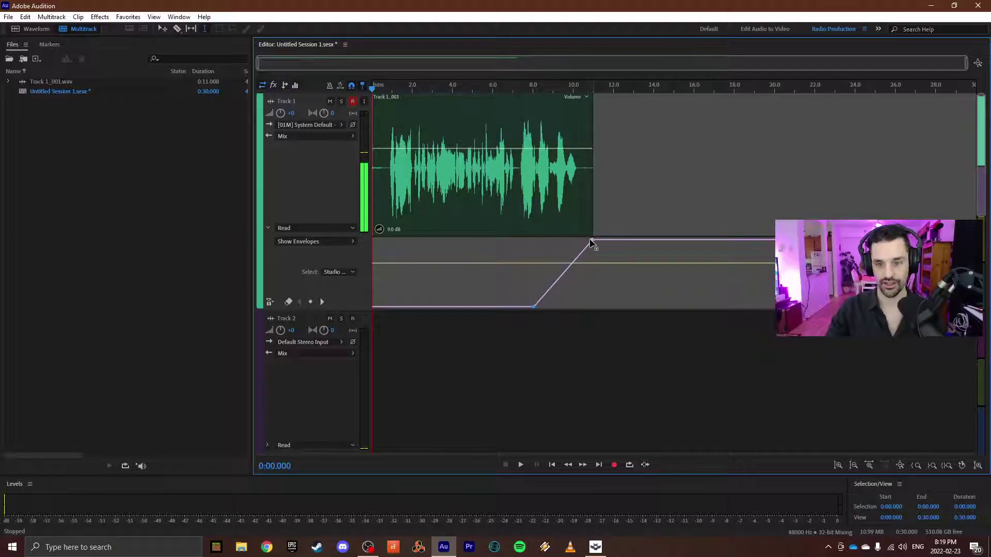
drag(591, 240, 570, 269)
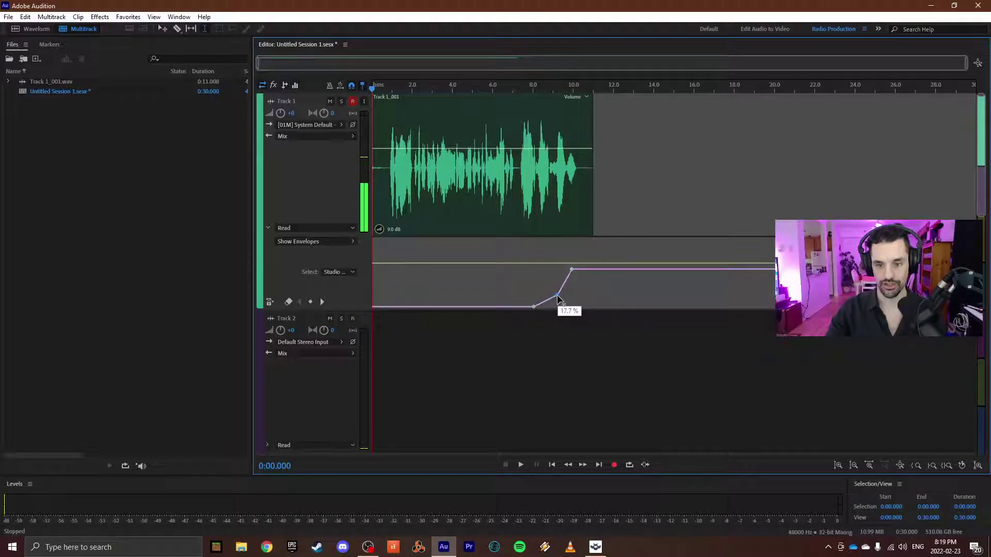
drag(534, 307, 524, 310)
click(481, 319)
key(space)
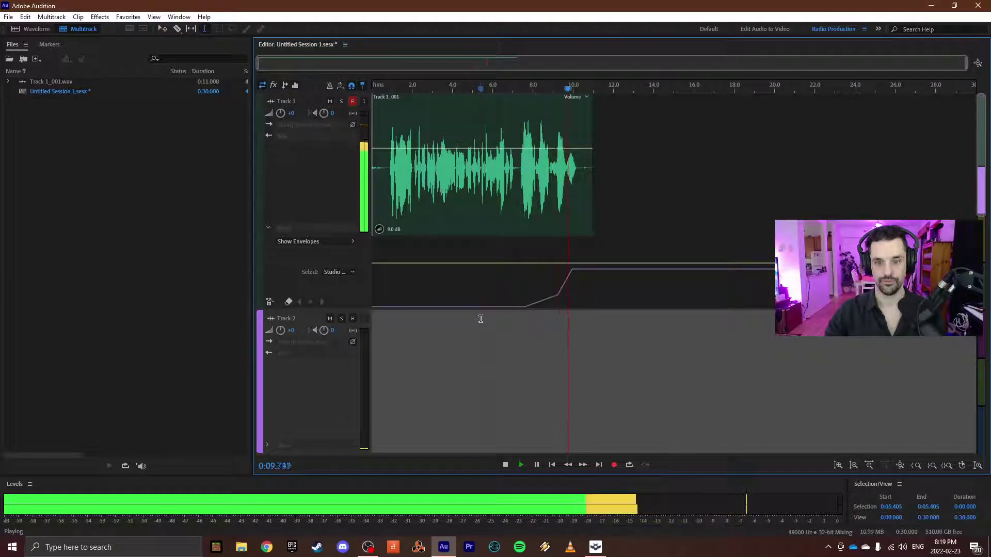
key(space)
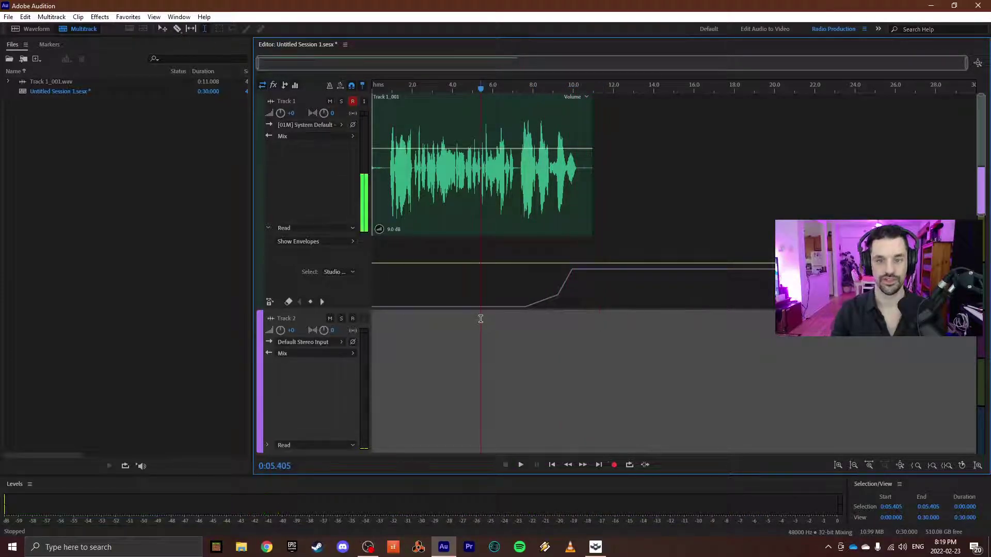
Step: Add a keyframe at 56.2 % on the reverb envelope's upper plateau near 10 s
click(583, 269)
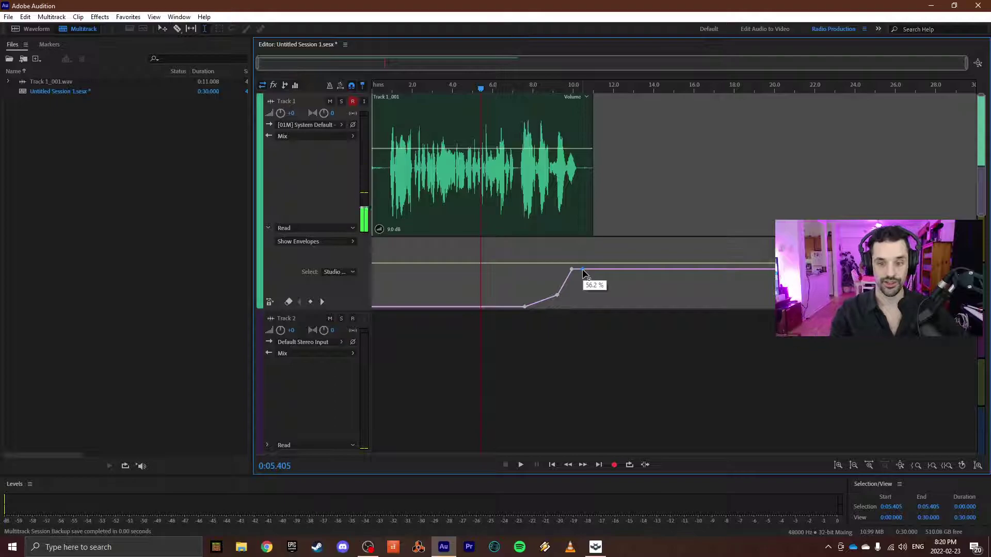